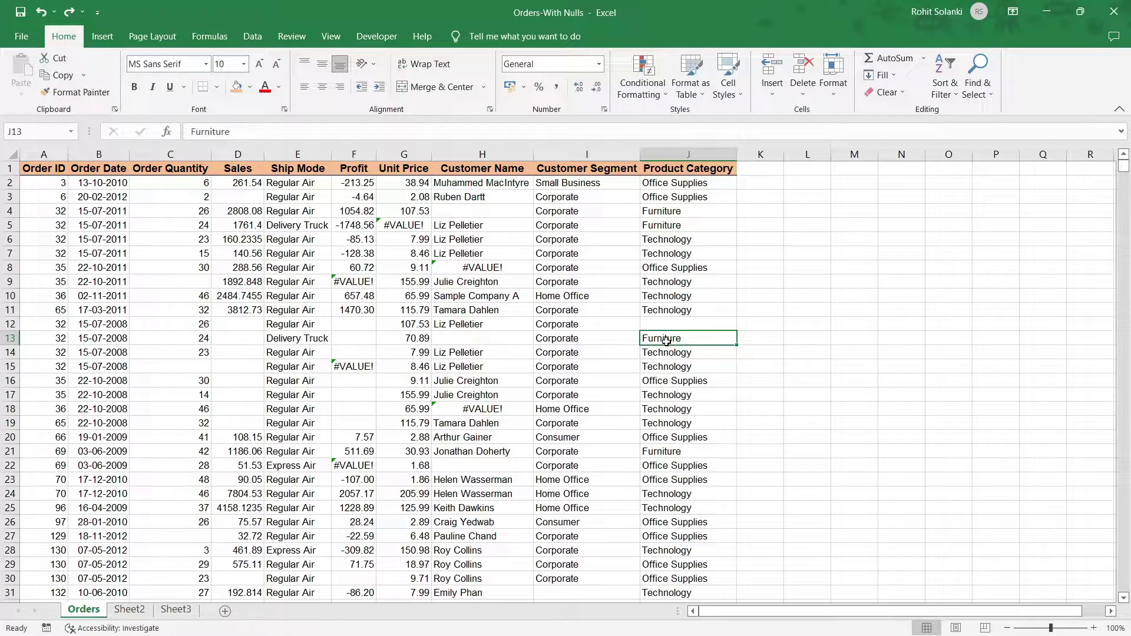
# Step: Select the entire Orders data table, from Order ID through Product Category
pyautogui.hotkey('ctrl', 'y')
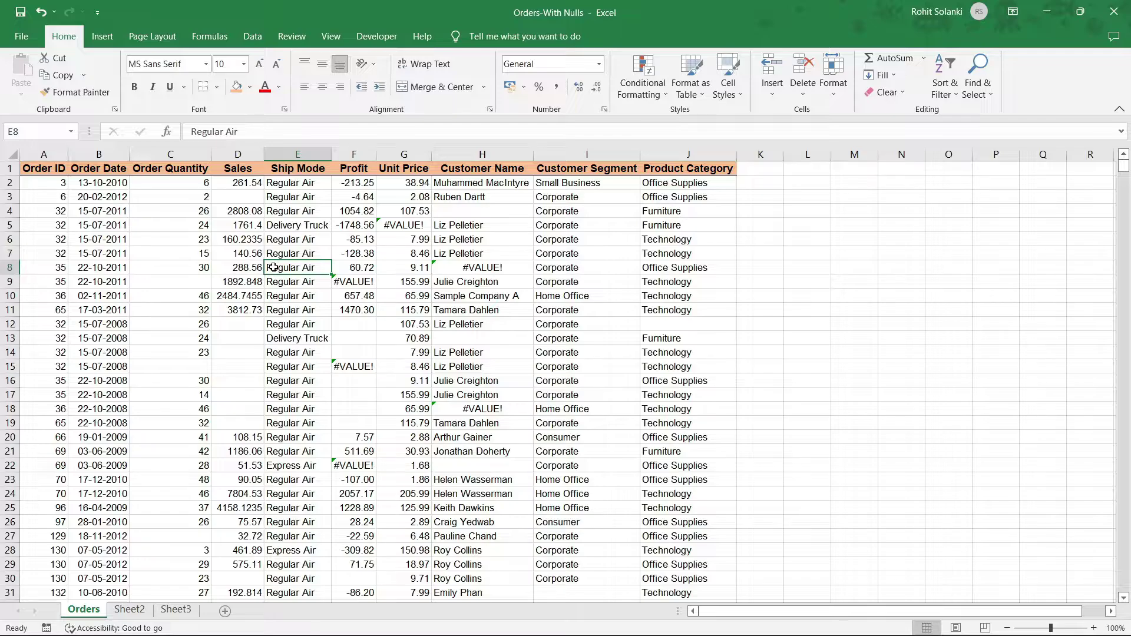
pyautogui.hotkey('ctrl', 'a')
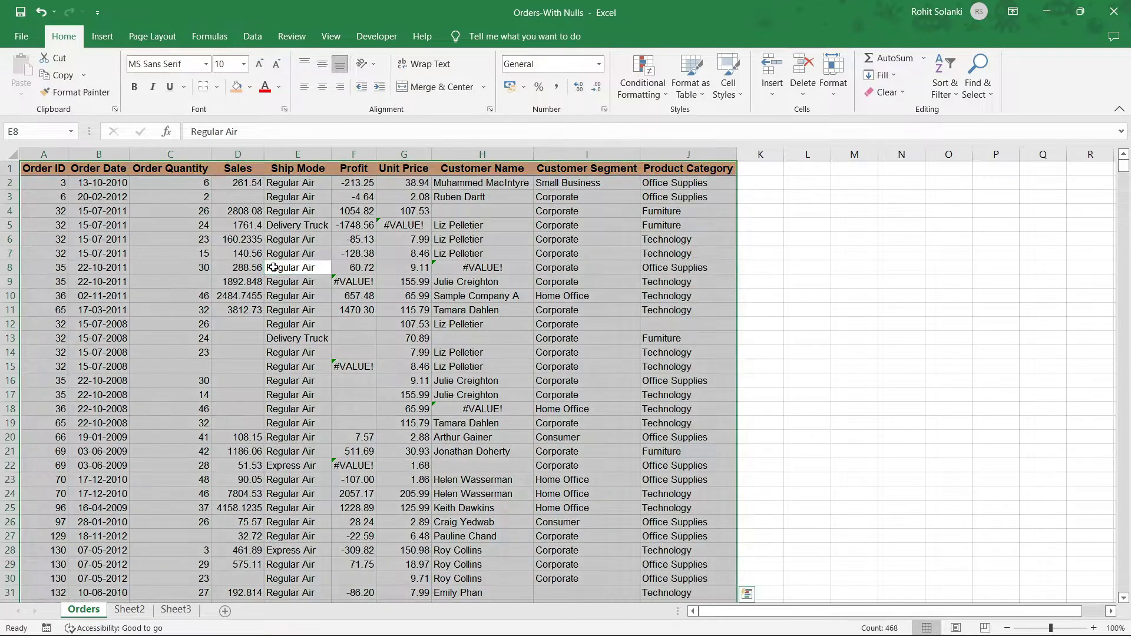
# Step: Create a new 'Format only cells that contain' rule with the condition set to Blanks
pyautogui.click(638, 99)
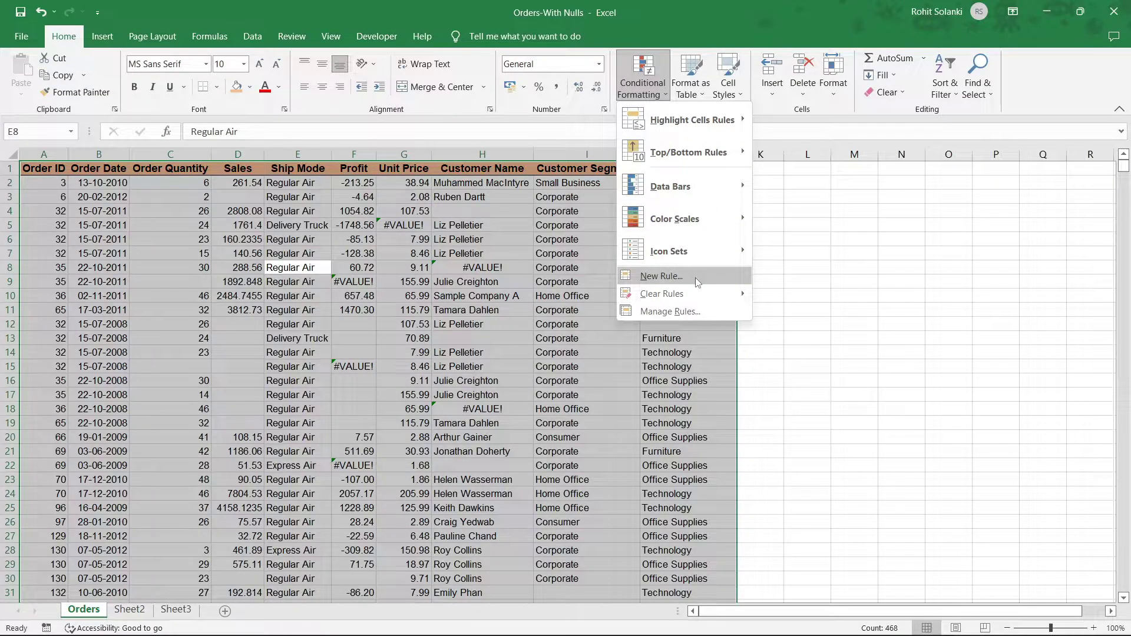
pyautogui.click(698, 282)
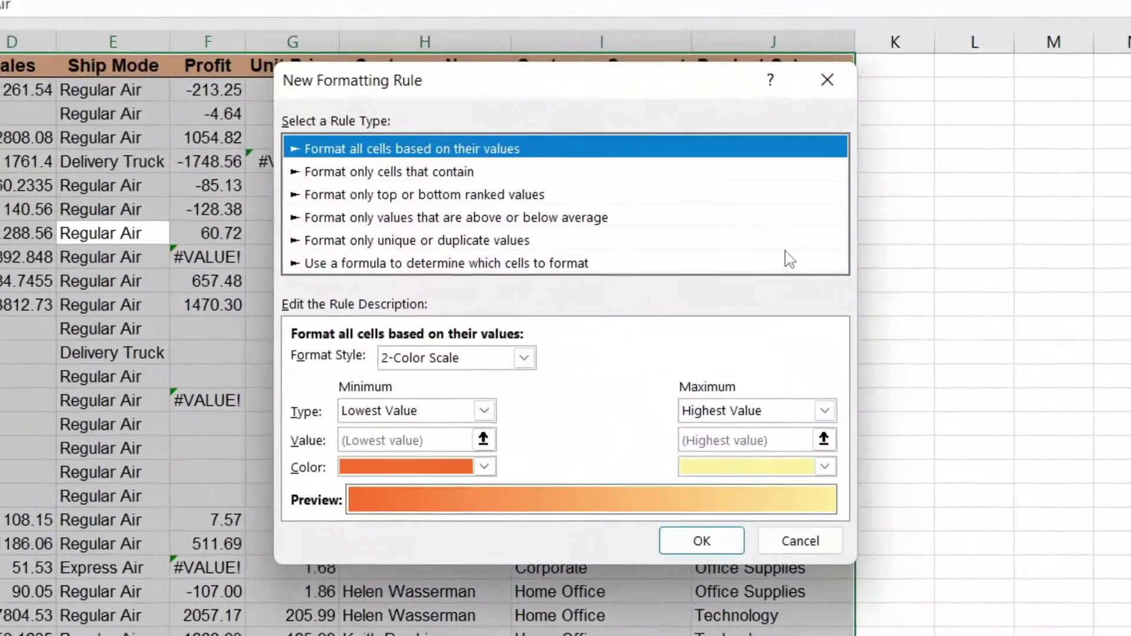
pyautogui.click(430, 172)
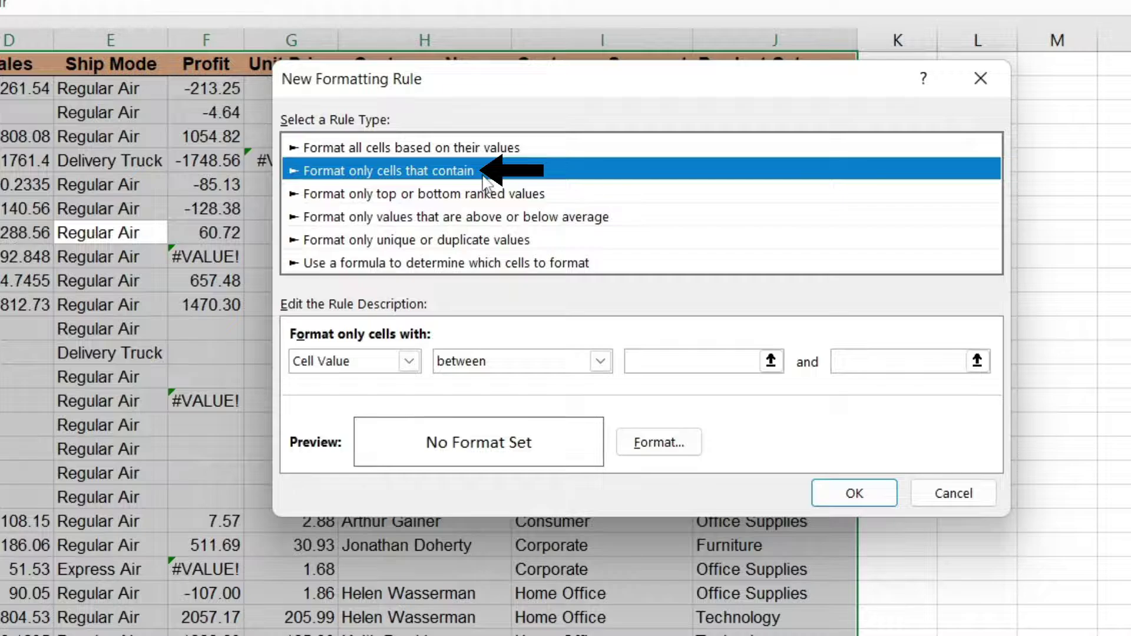
pyautogui.click(407, 362)
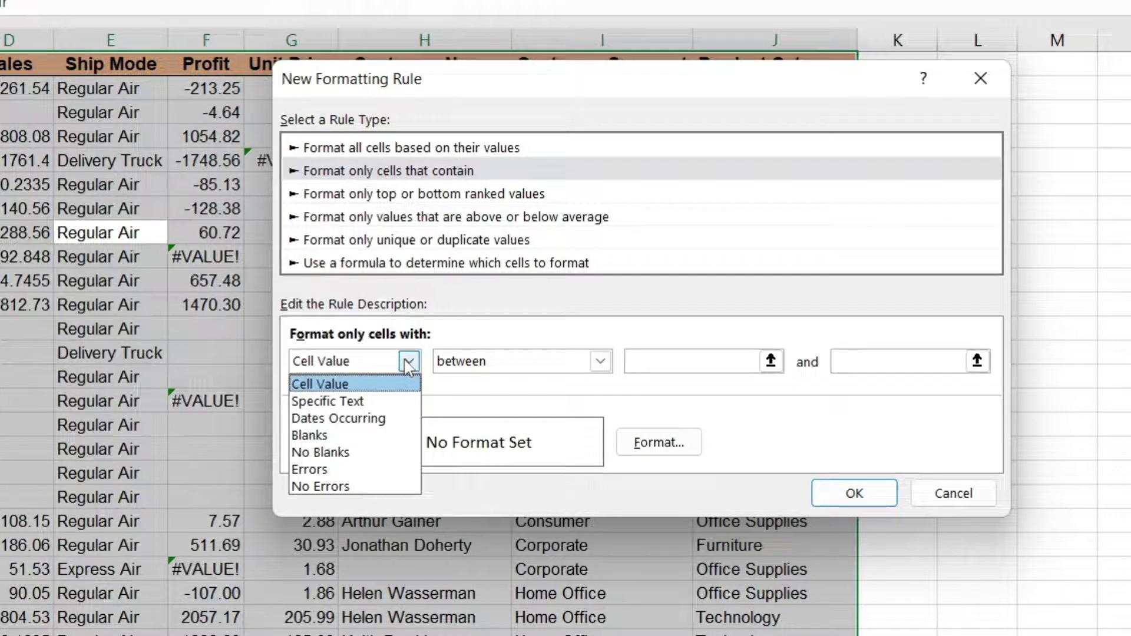
pyautogui.click(382, 443)
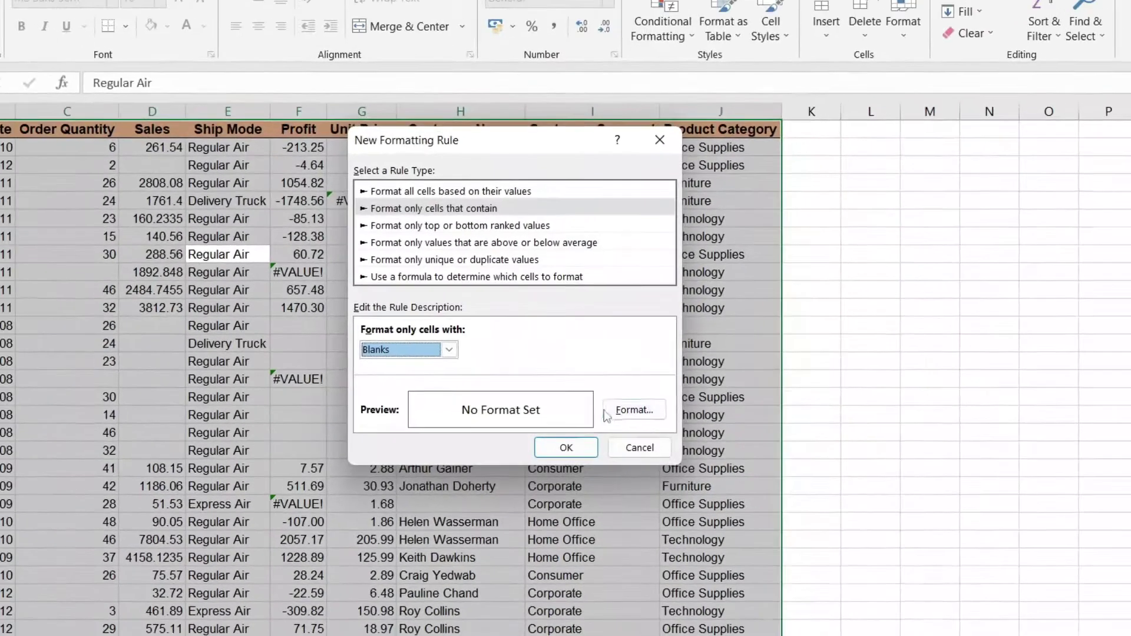
# Step: Give the blank-cell rule a gold fill and apply it to the Orders table
pyautogui.click(659, 442)
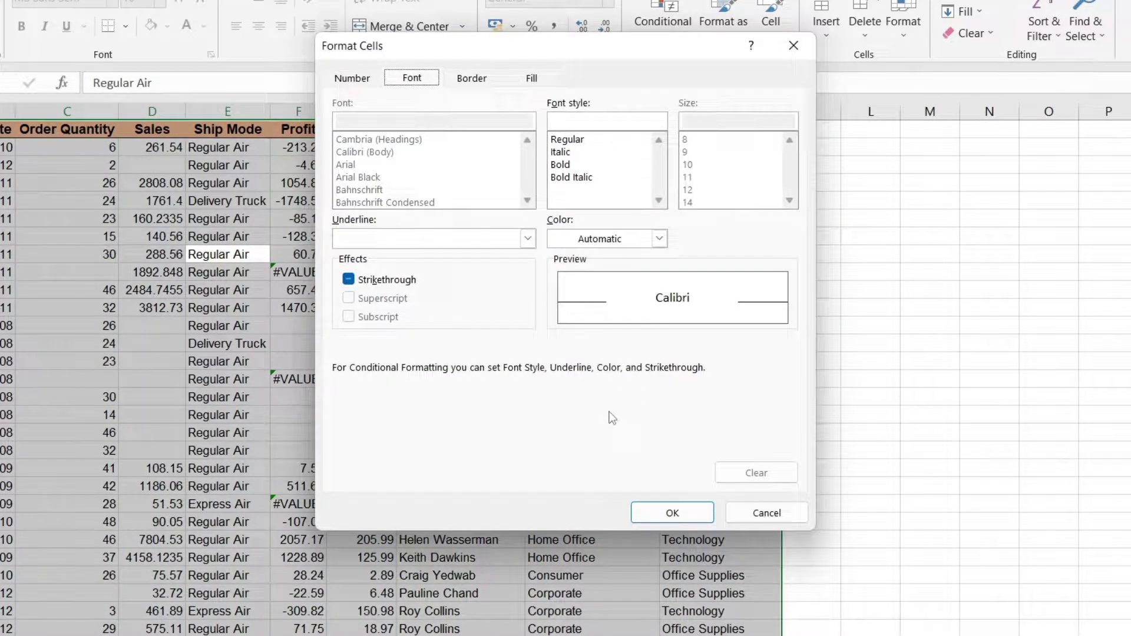
pyautogui.click(527, 82)
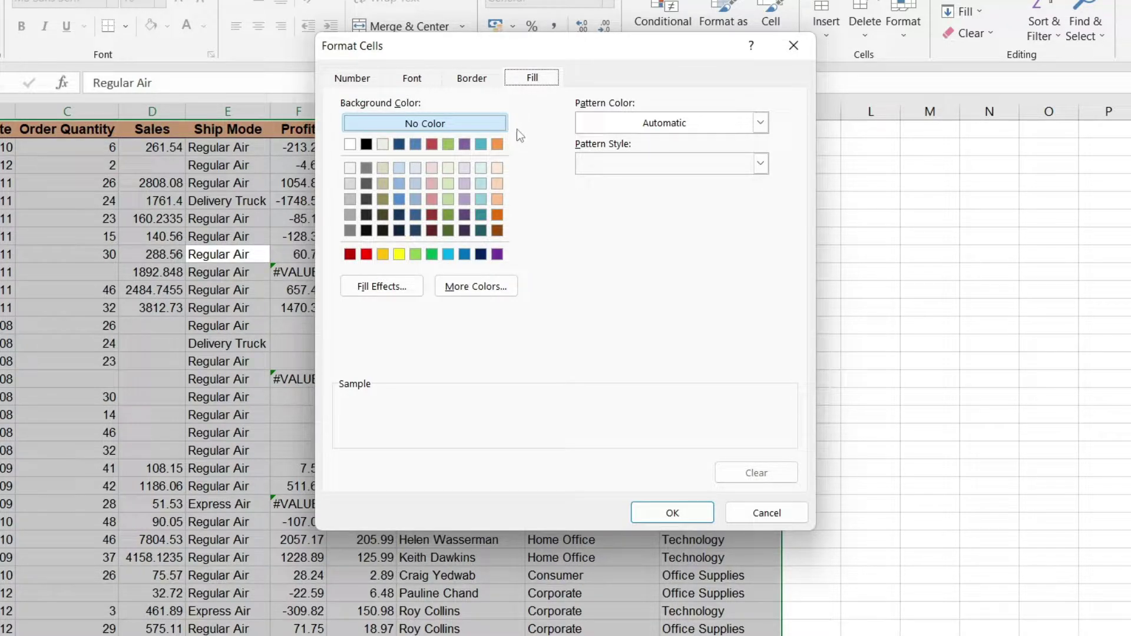
pyautogui.click(380, 255)
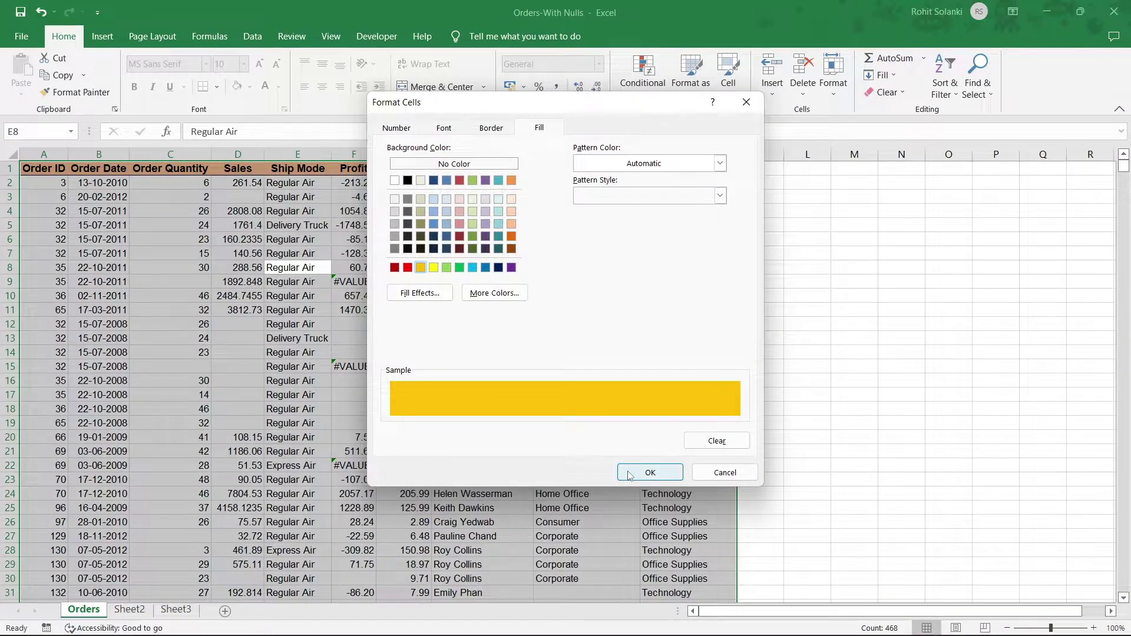
pyautogui.click(629, 473)
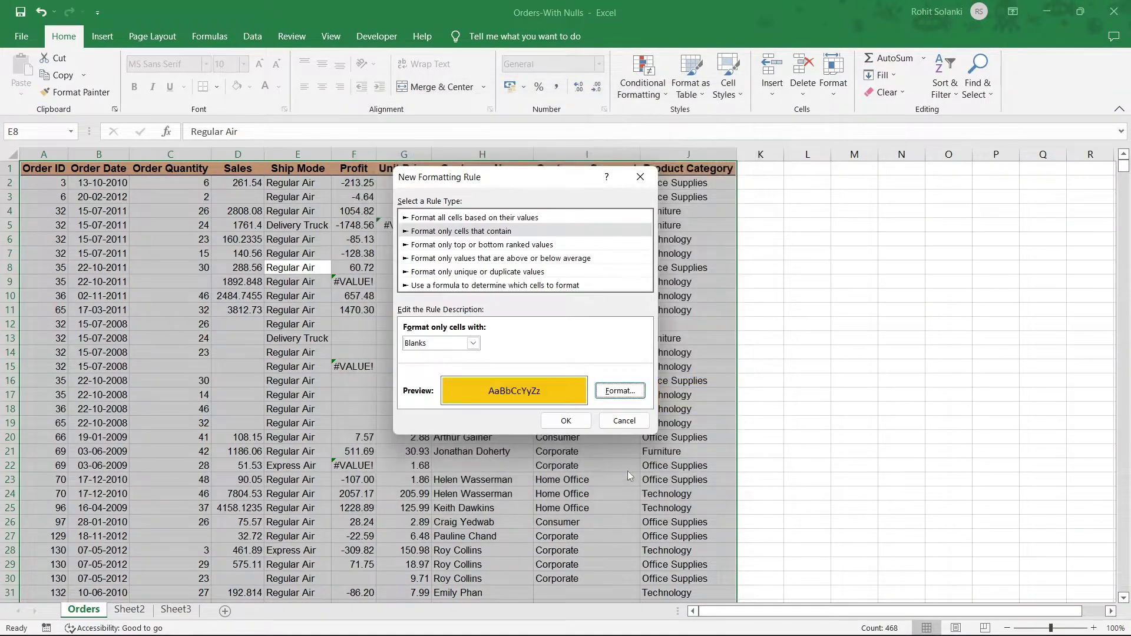
pyautogui.click(565, 422)
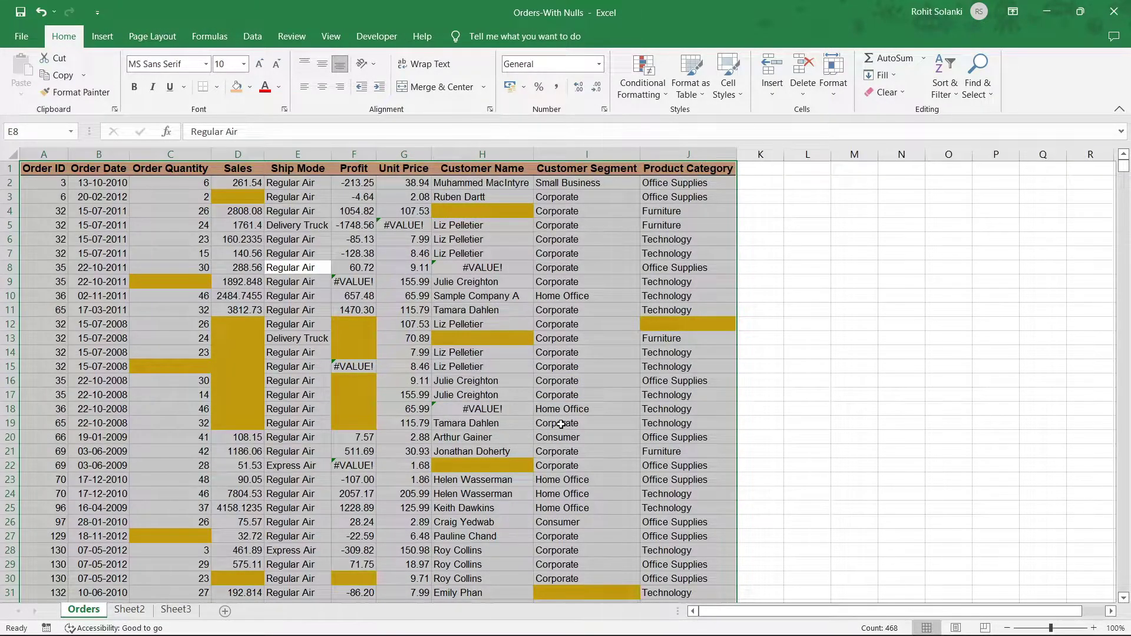
pyautogui.click(561, 424)
pyautogui.scroll(-1, 561, 424)
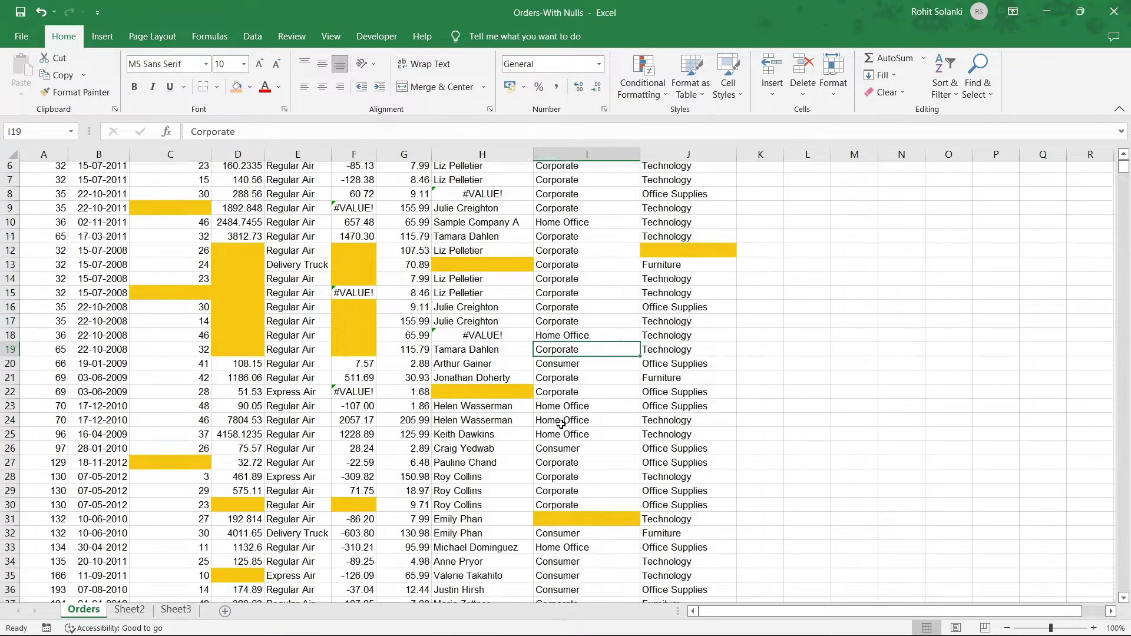
pyautogui.scroll(-4, 561, 424)
pyautogui.scroll(-1, 561, 424)
pyautogui.scroll(1, 561, 424)
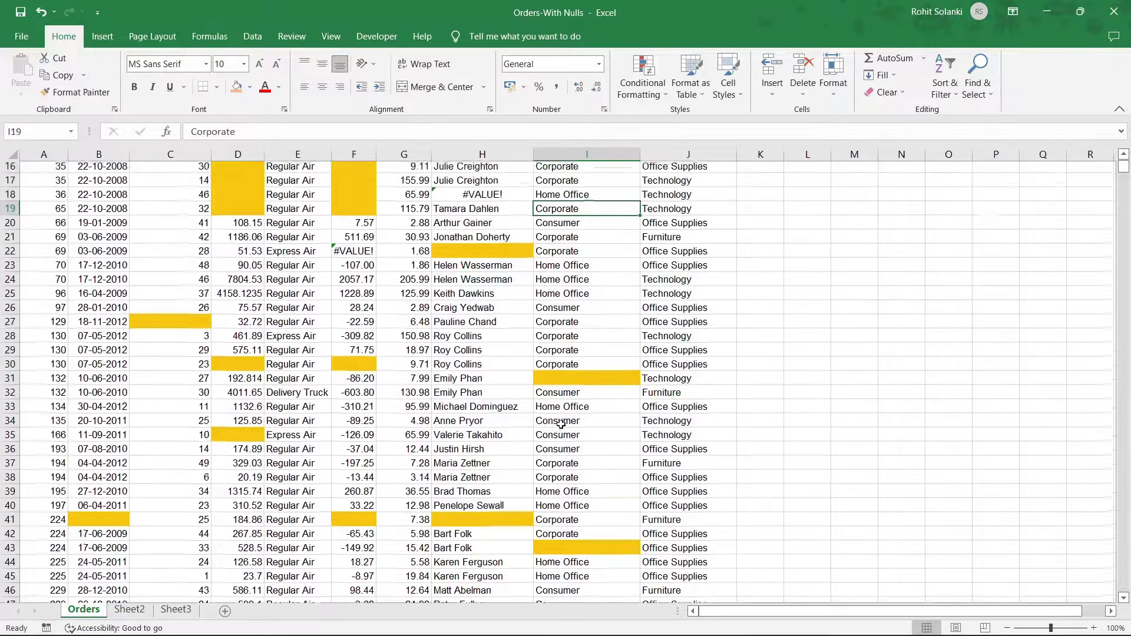
pyautogui.scroll(3, 561, 424)
pyautogui.scroll(2, 561, 425)
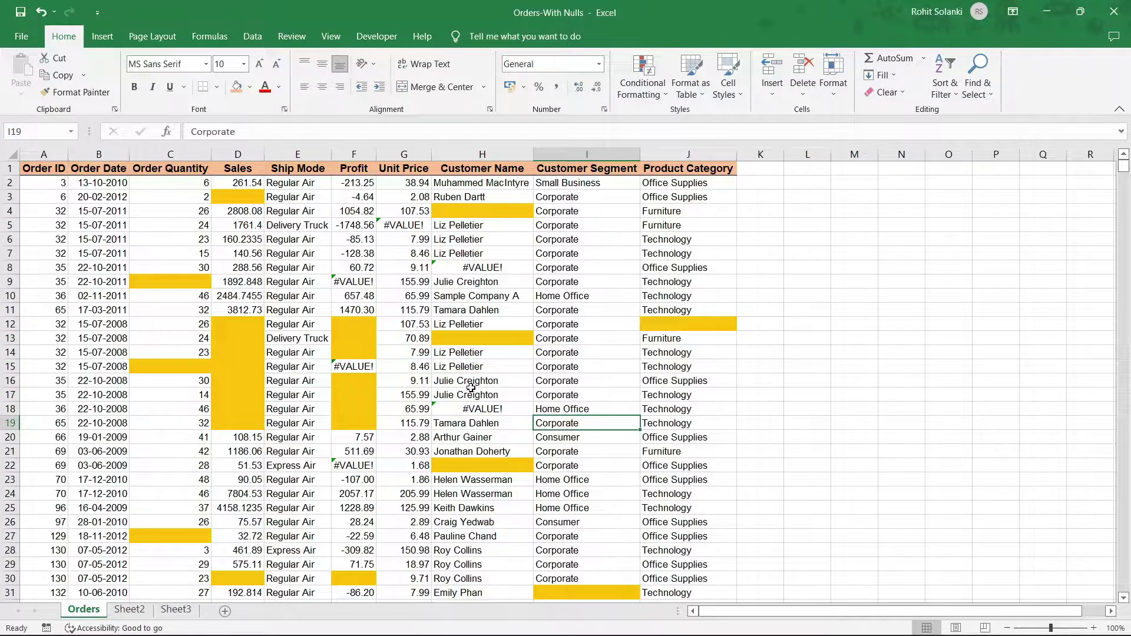
# Step: Enter Profit values 123 in F16 and 45 in F17
pyautogui.click(354, 380)
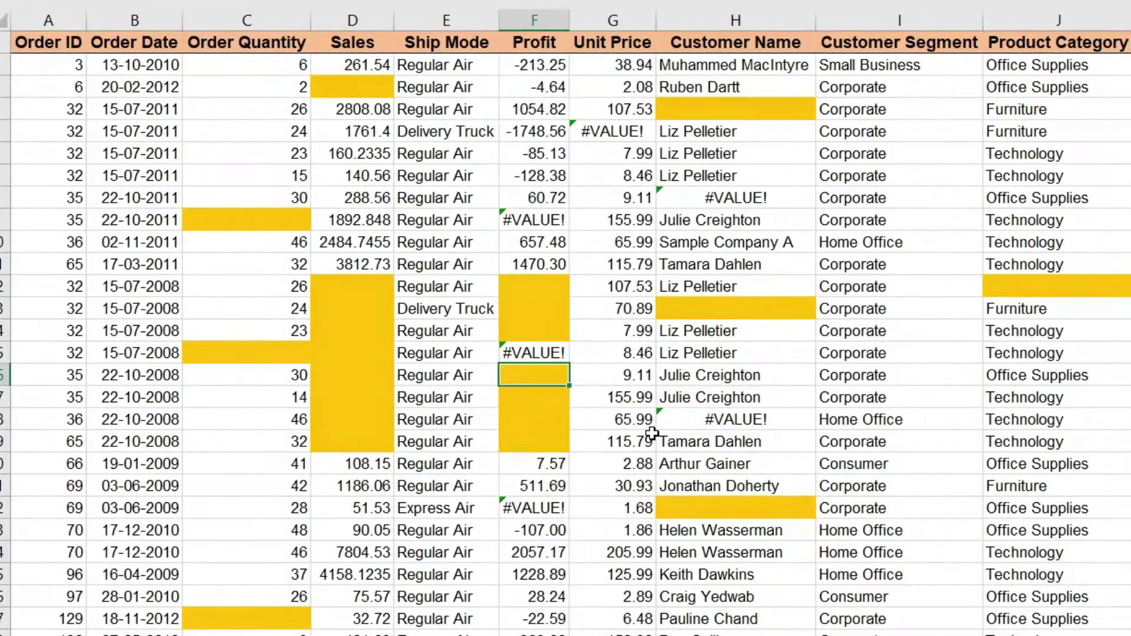
pyautogui.write('123')
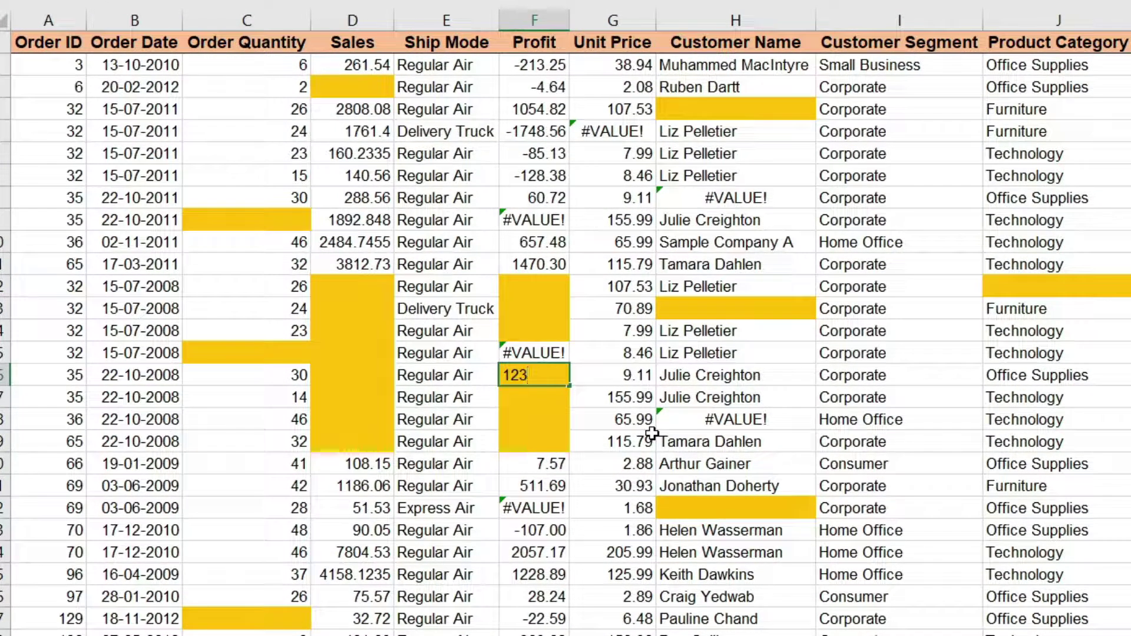
pyautogui.press('Return')
pyautogui.write('4')
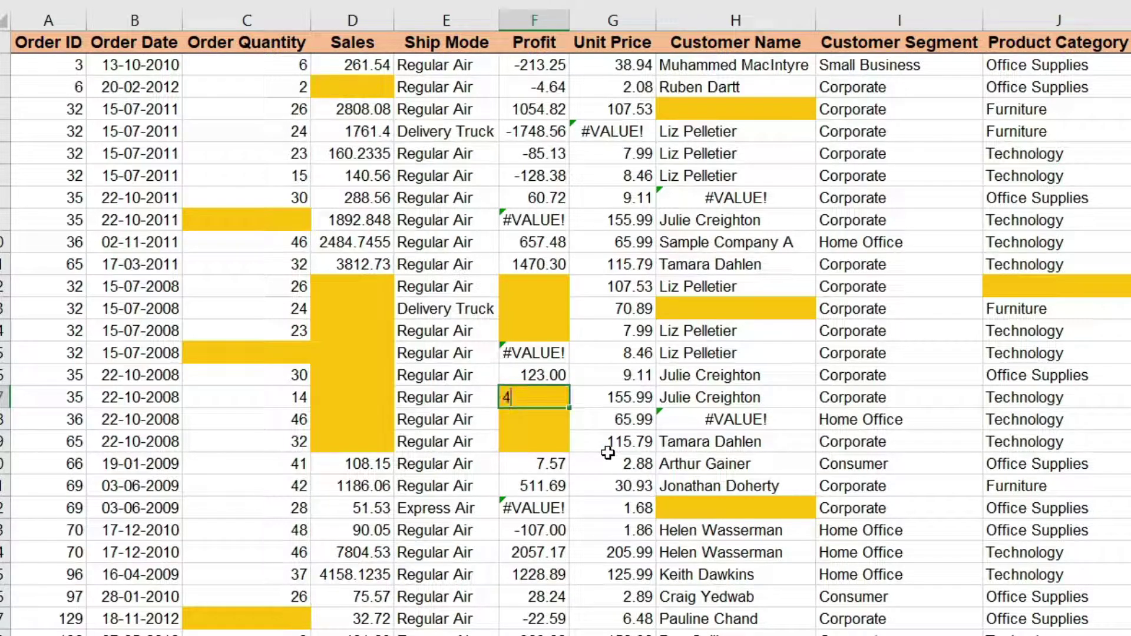
pyautogui.write('5')
pyautogui.press('Return')
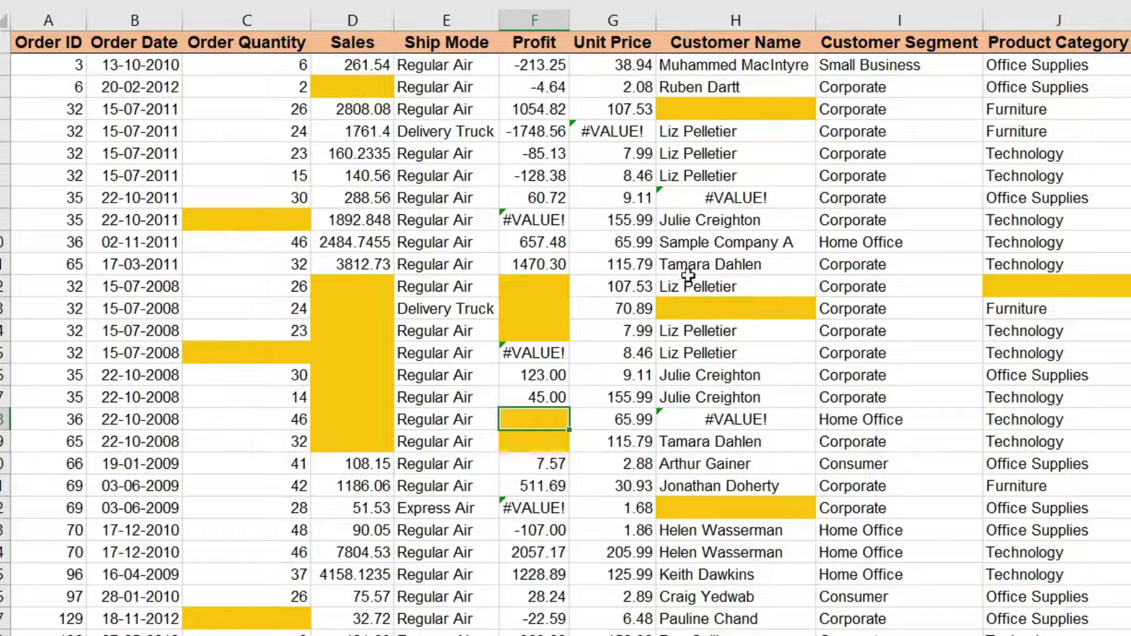
# Step: Clear the customer name in H9, then reselect the whole order table
pyautogui.click(690, 221)
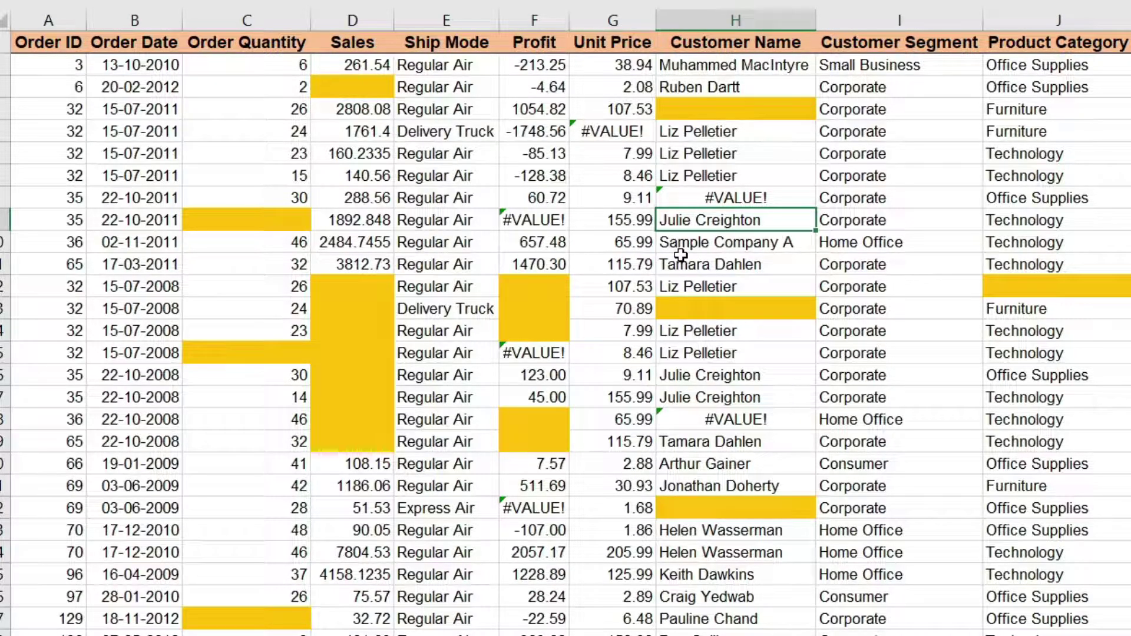
pyautogui.press('Delete')
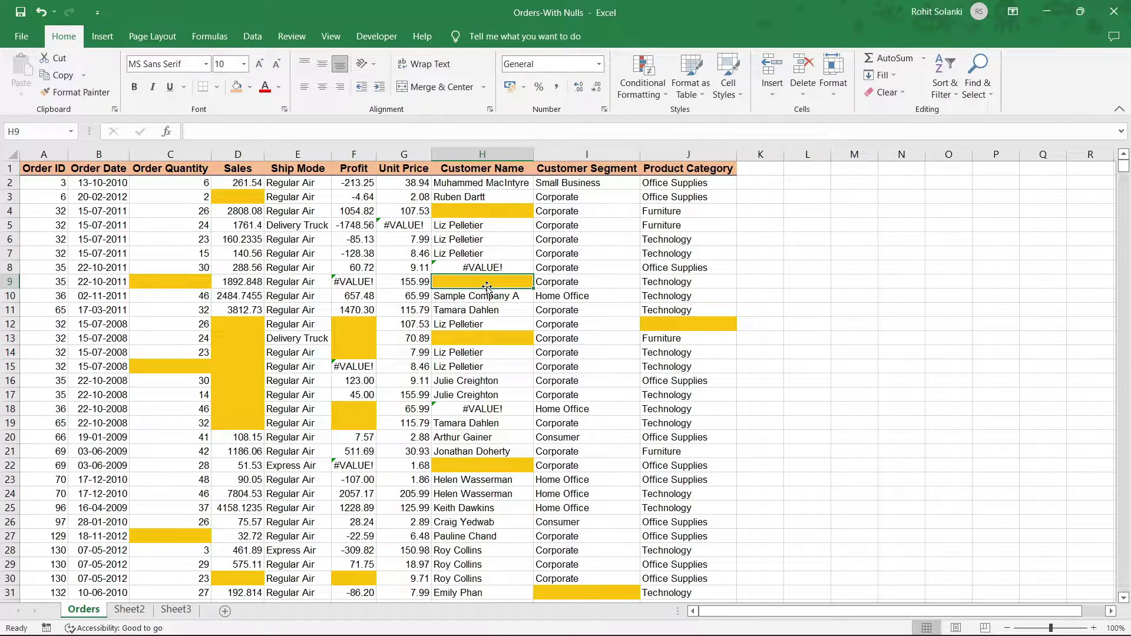
pyautogui.hotkey('ctrl', 'a')
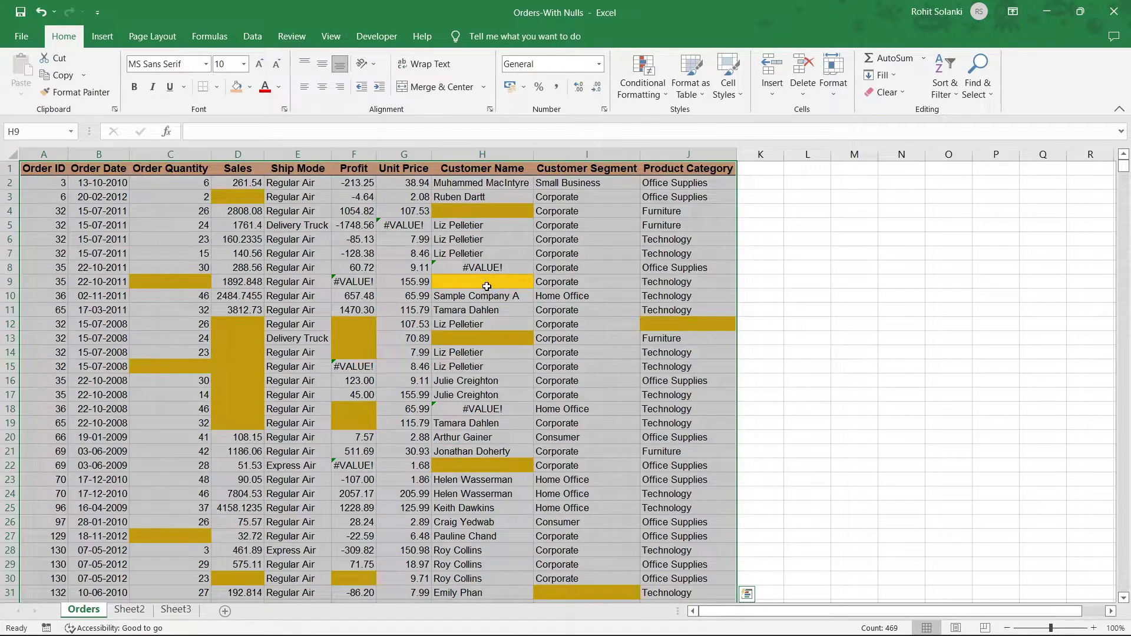
# Step: Create a second 'Format only cells that contain' rule with the condition set to Errors
pyautogui.click(658, 96)
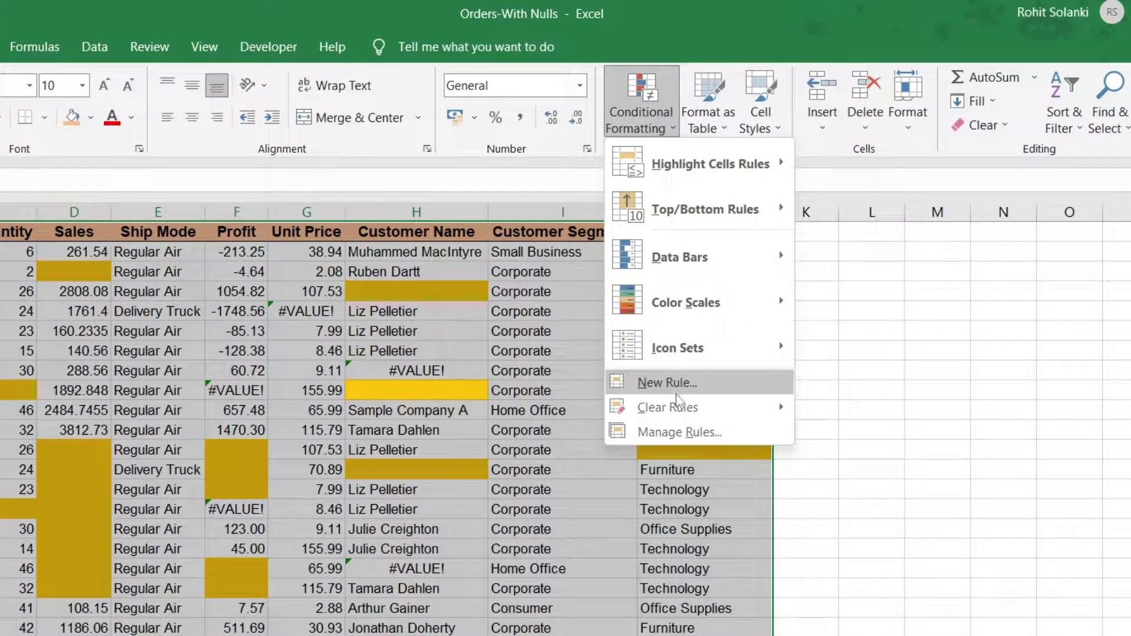
pyautogui.click(676, 384)
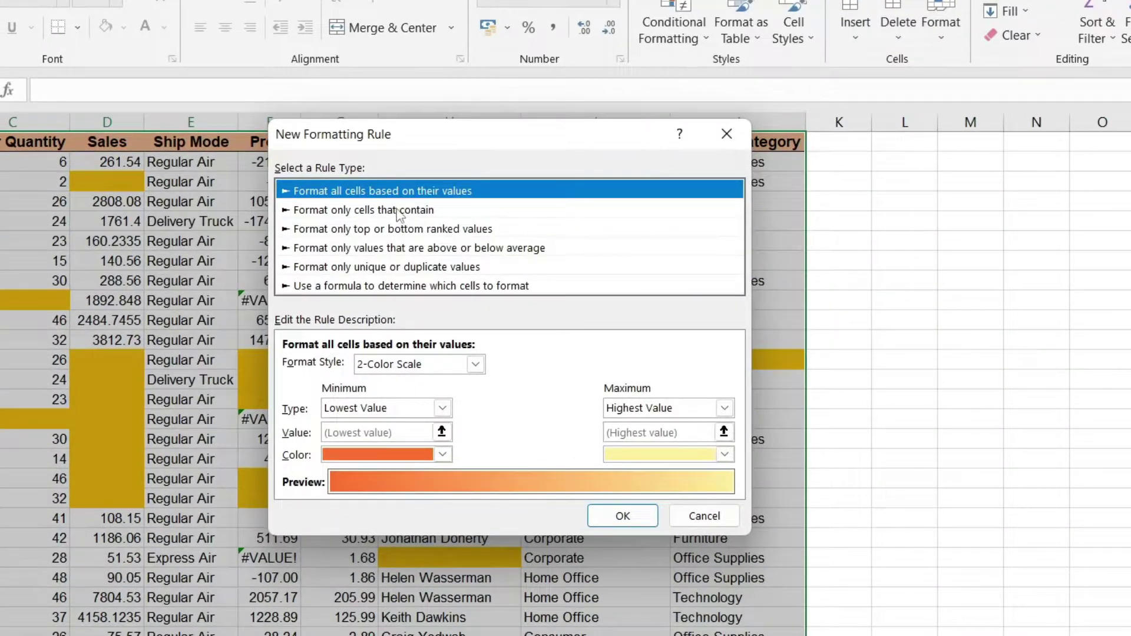
pyautogui.click(407, 224)
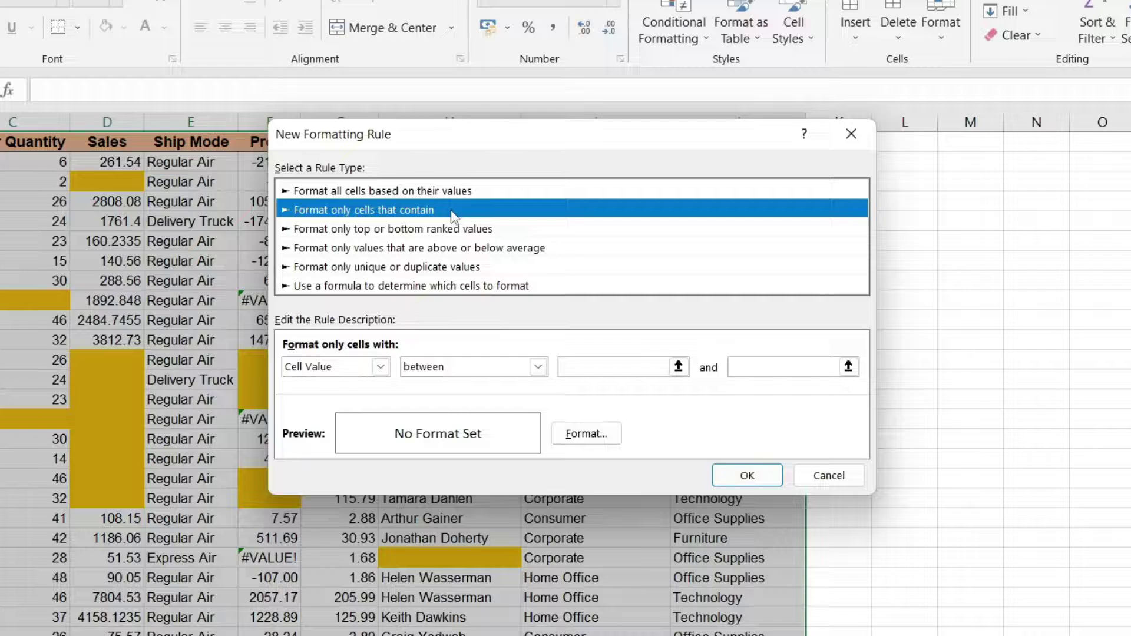
pyautogui.click(381, 366)
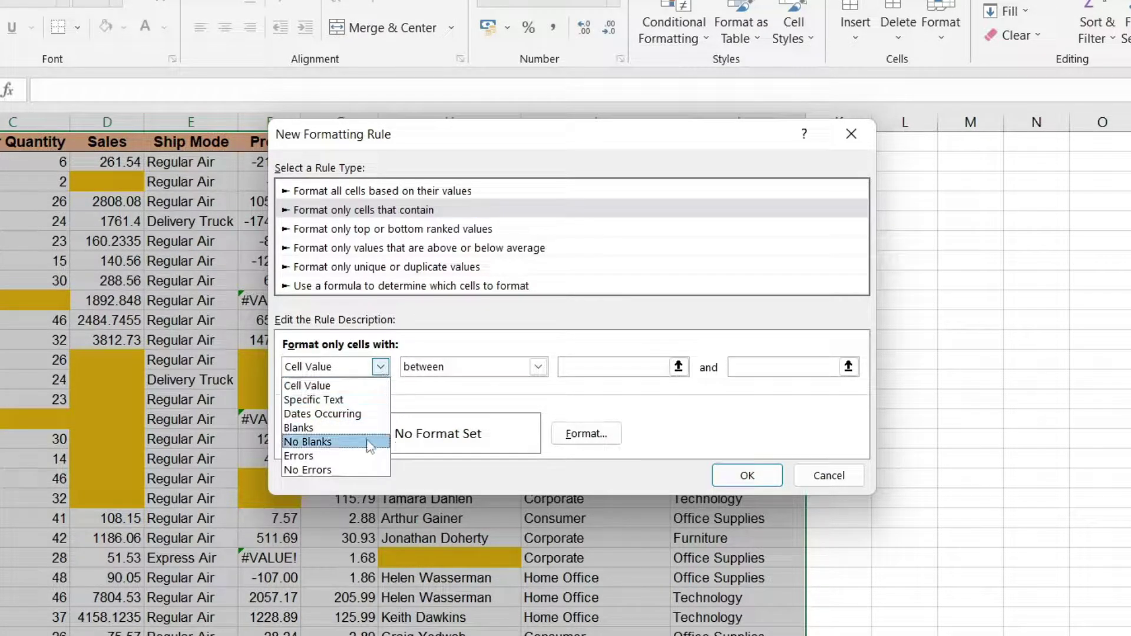
pyautogui.click(352, 457)
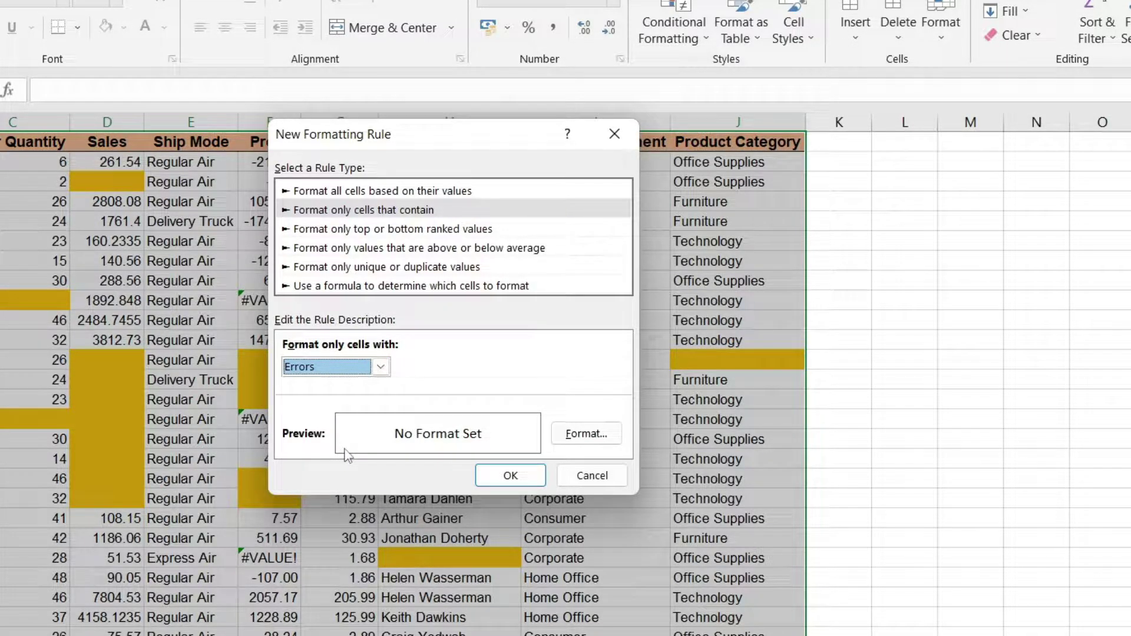
# Step: Give the error rule a teal fill and apply it so #VALUE! cells turn teal
pyautogui.click(575, 442)
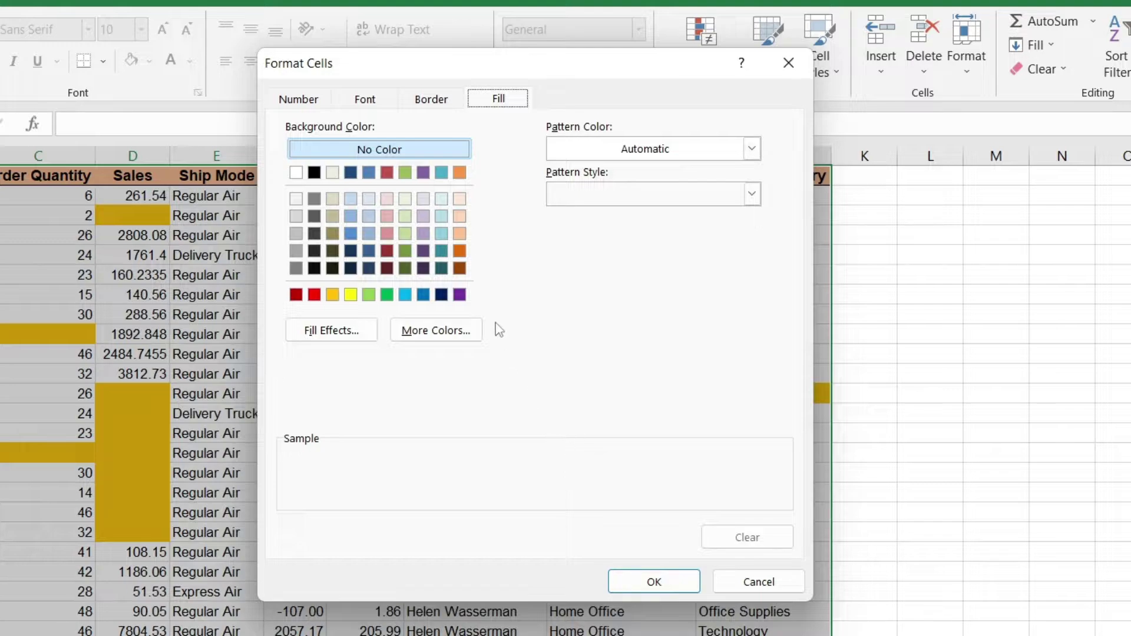
pyautogui.click(442, 172)
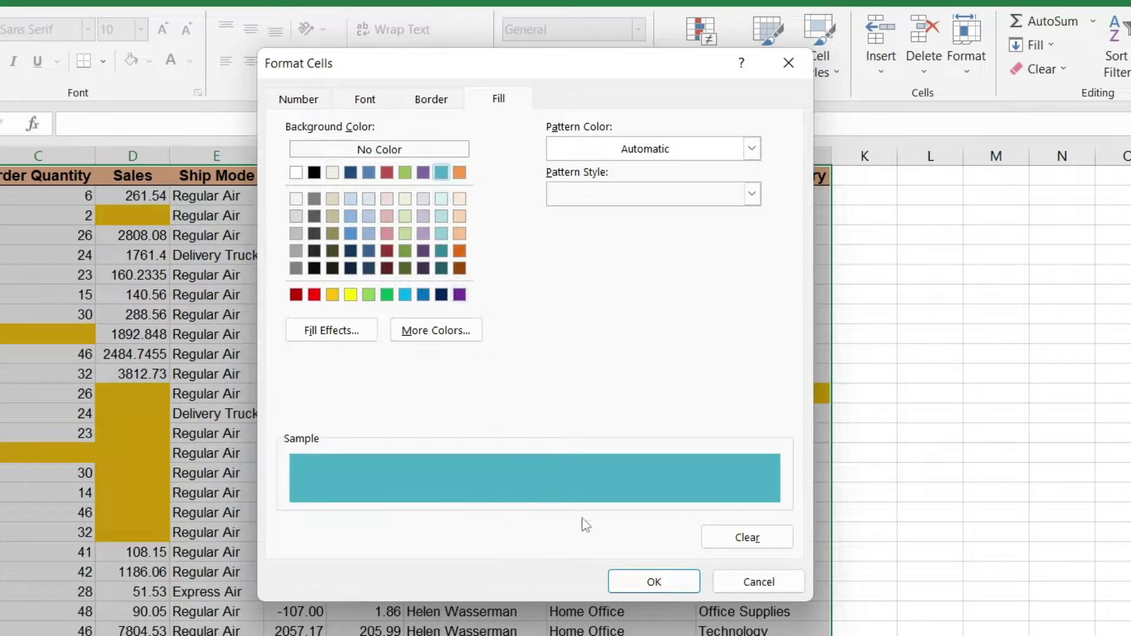
pyautogui.click(648, 582)
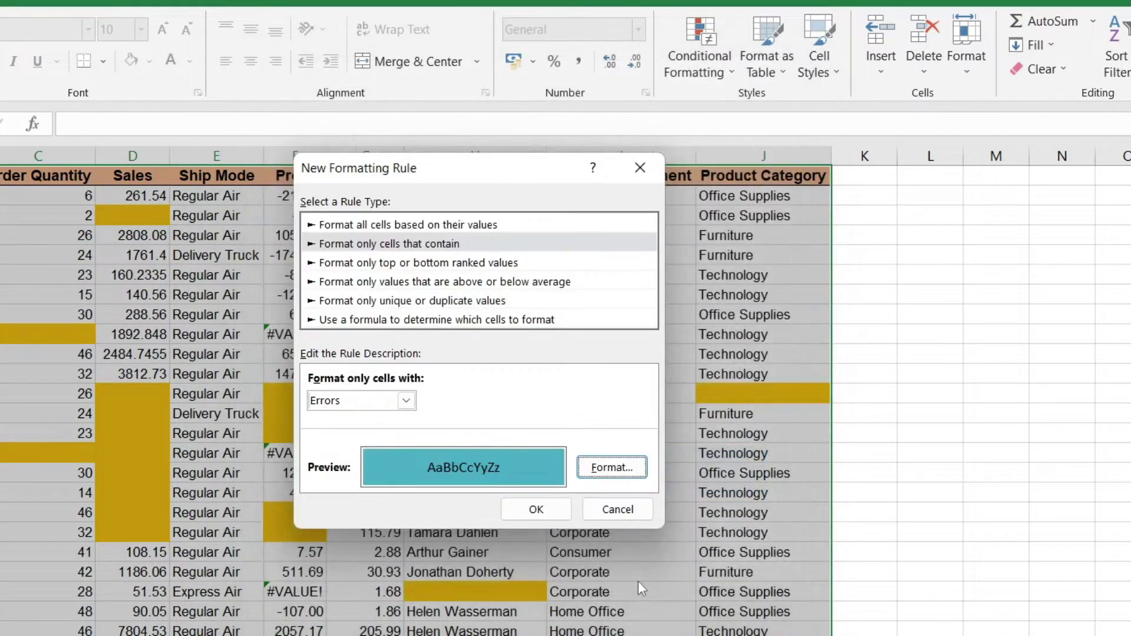
pyautogui.click(567, 522)
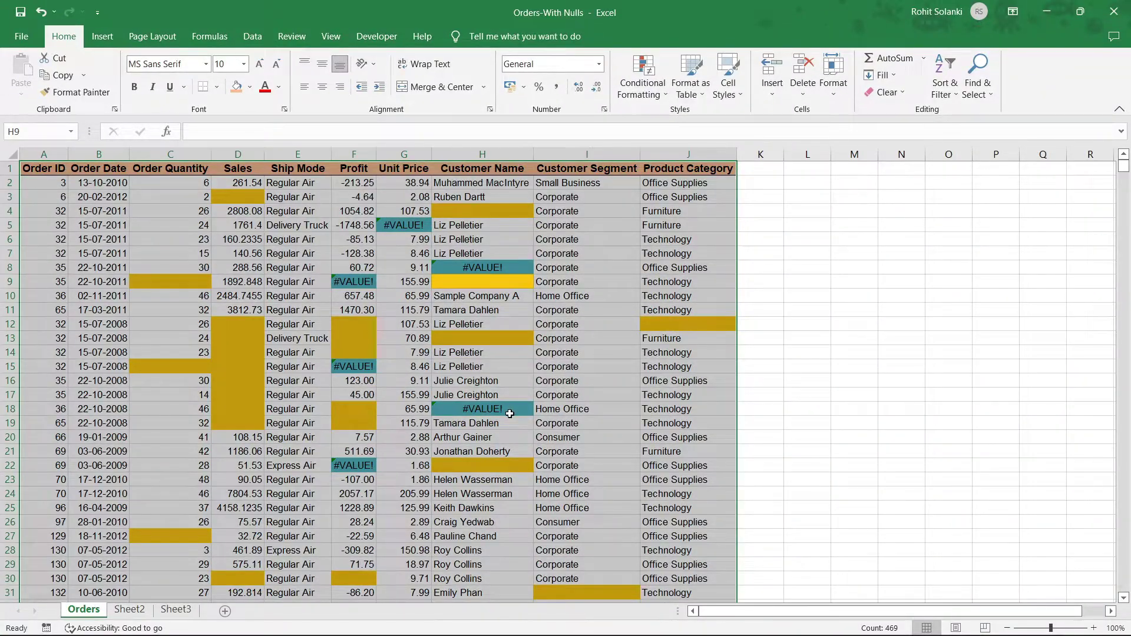
pyautogui.click(511, 414)
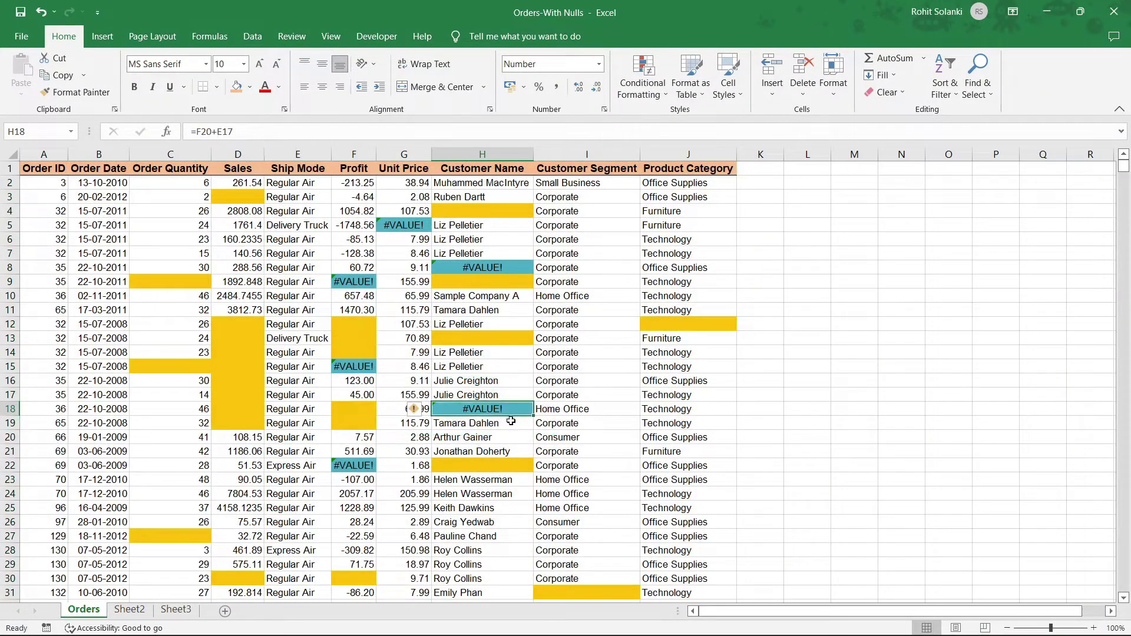
pyautogui.click(508, 426)
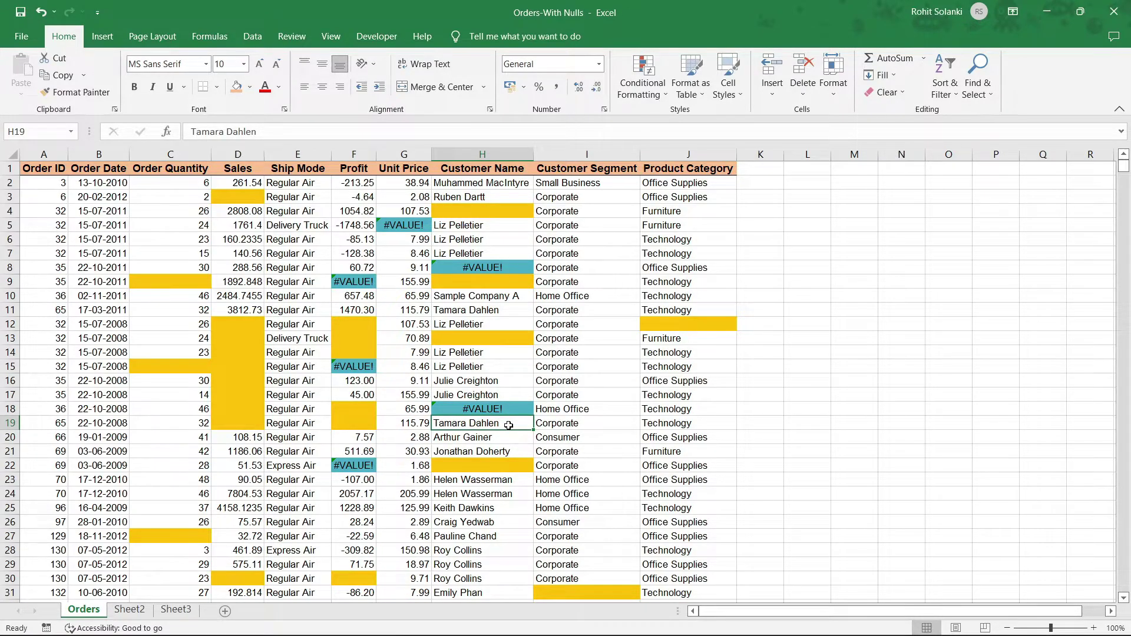